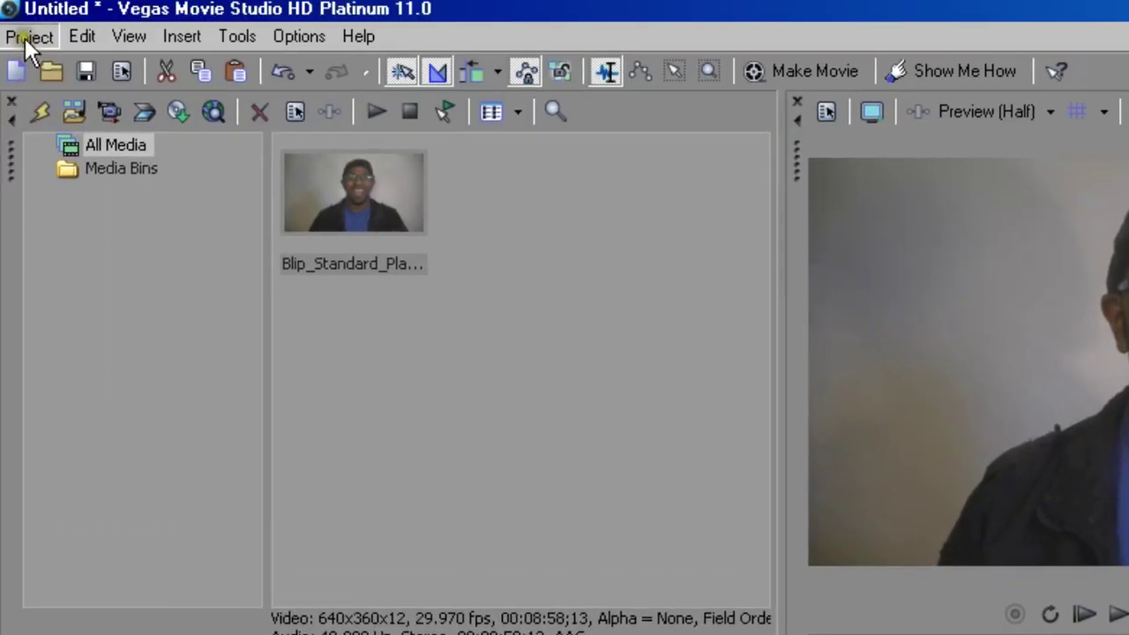
Render the loop region with the NTSC DV Widescreen AVI template as 'original file.avi'
left_click(26, 36)
left_click(88, 259)
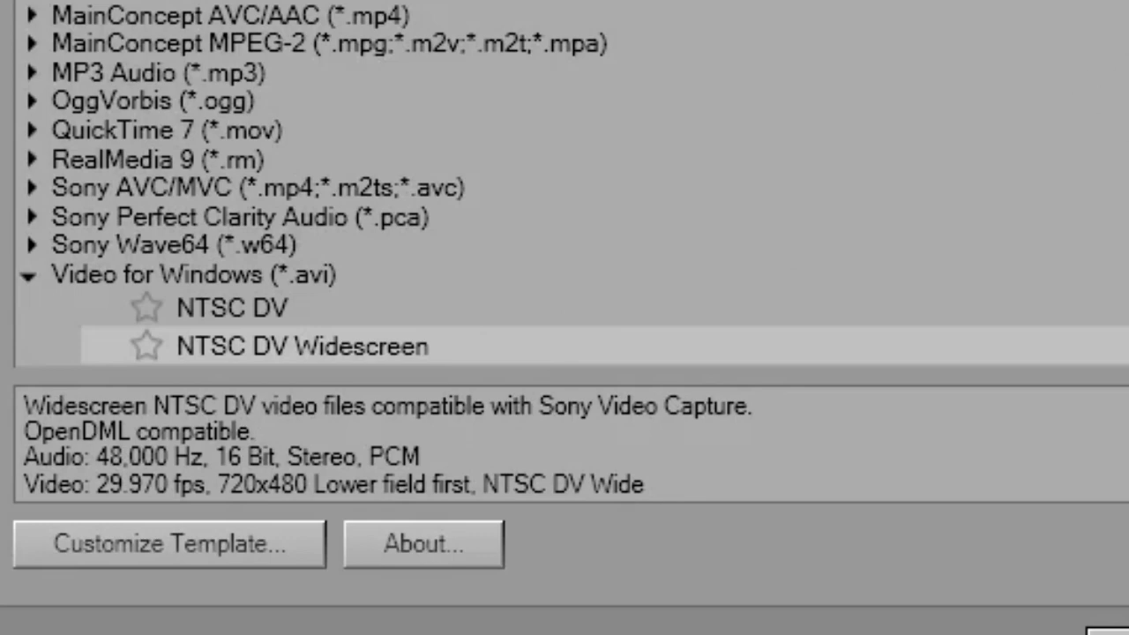
scroll(945, 171, "down", 5)
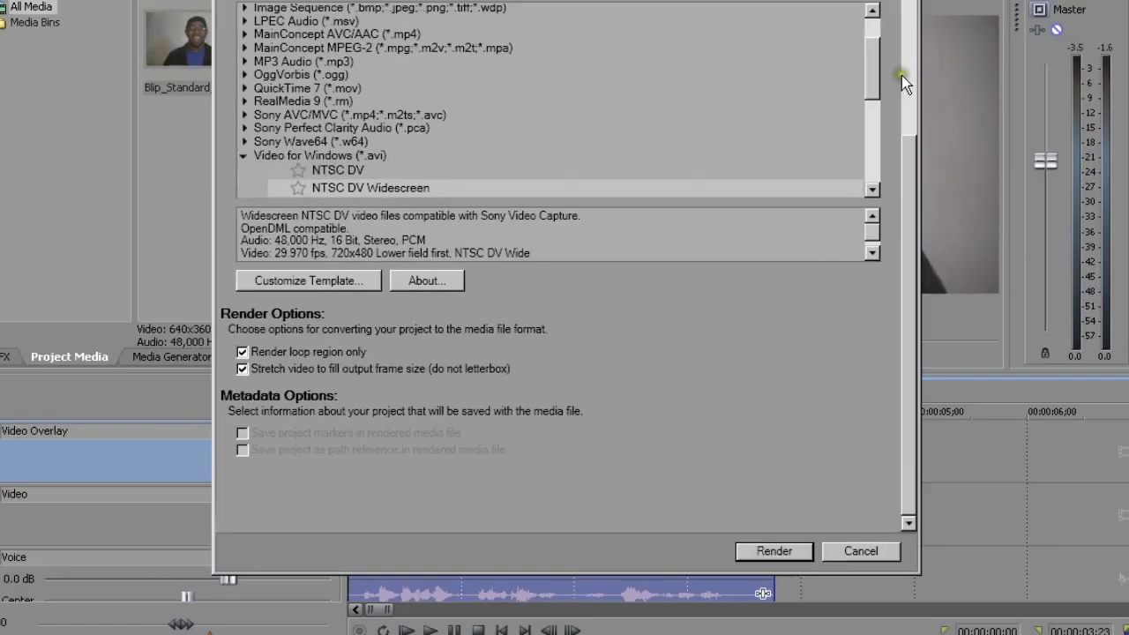
scroll(855, 116, "up", 5)
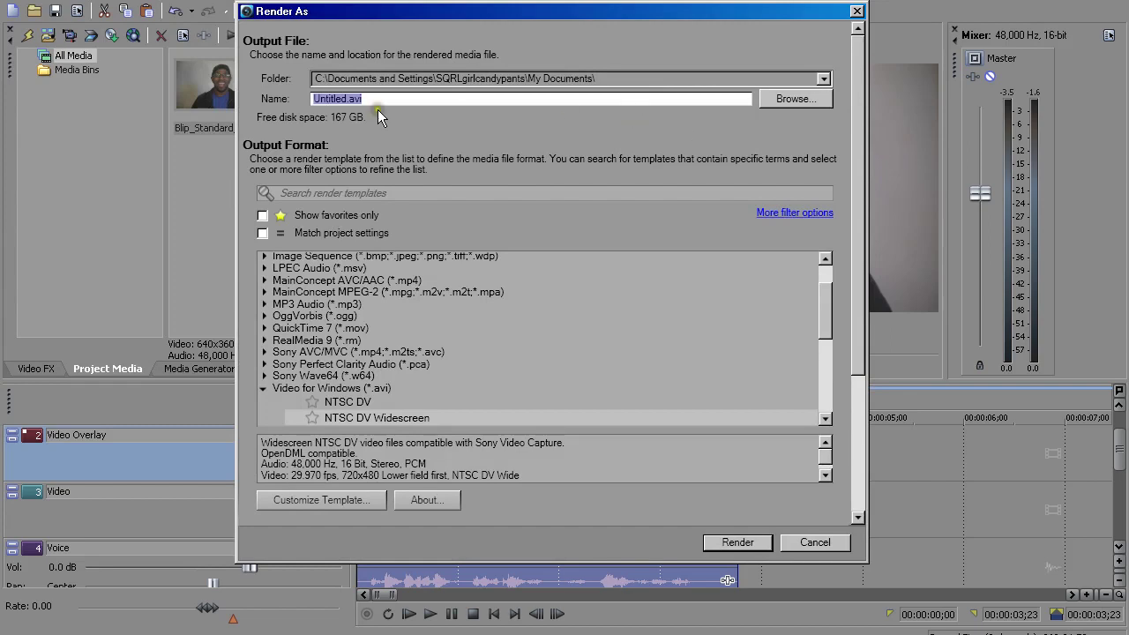
left_click(345, 98)
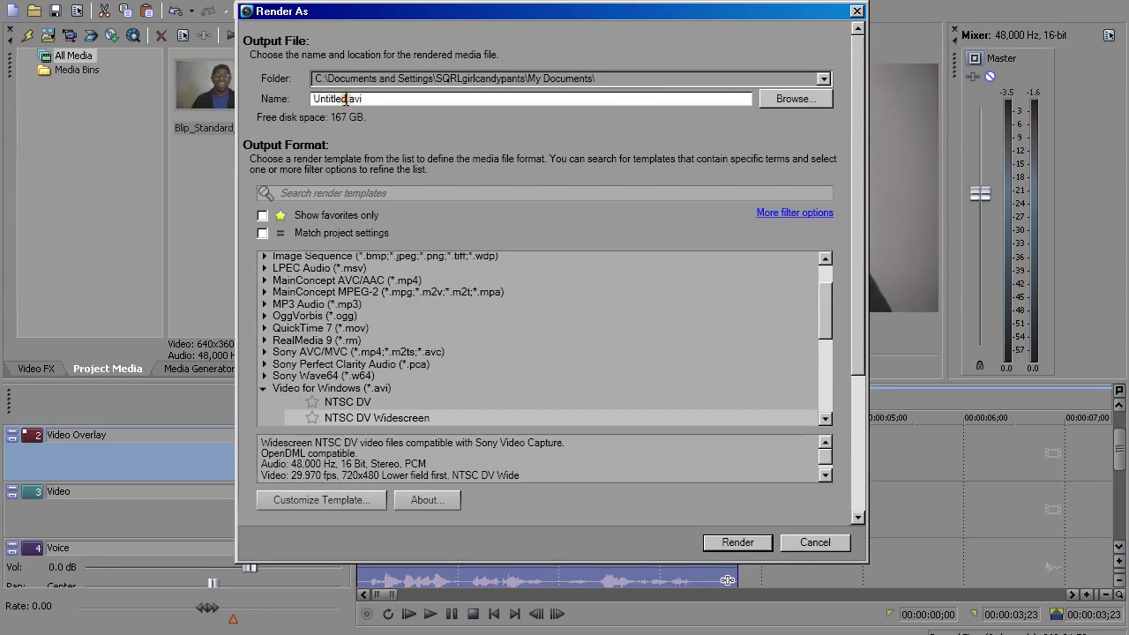
key("BackSpace")
key("BackSpace")
key("BackSpace")
key("BackSpace")
key("BackSpace")
key("BackSpace")
key("BackSpace")
key("BackSpace")
type("original file")
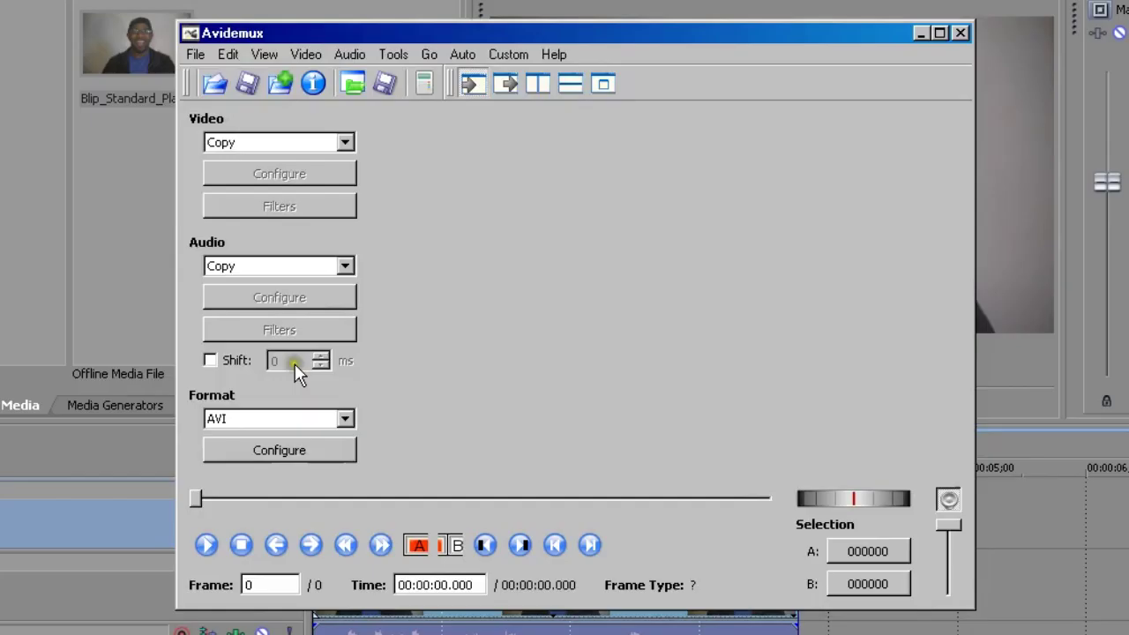
Open 'original file.avi' in Avidemux and move the window up on screen
left_click(215, 83)
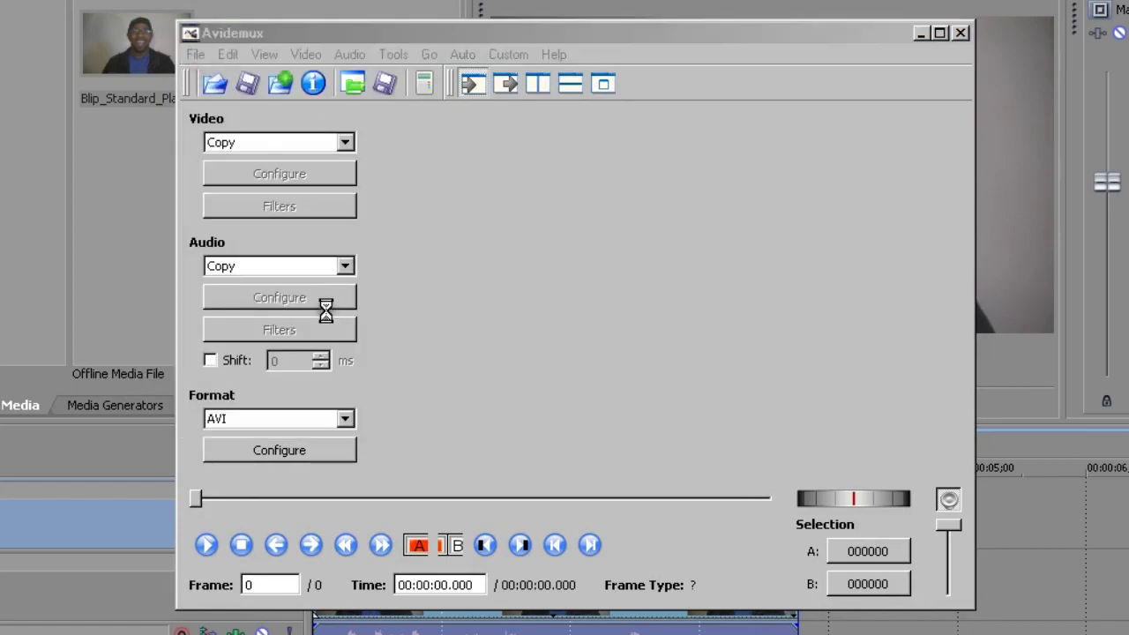
type("oh glory")
left_click(685, 417)
left_click(353, 156)
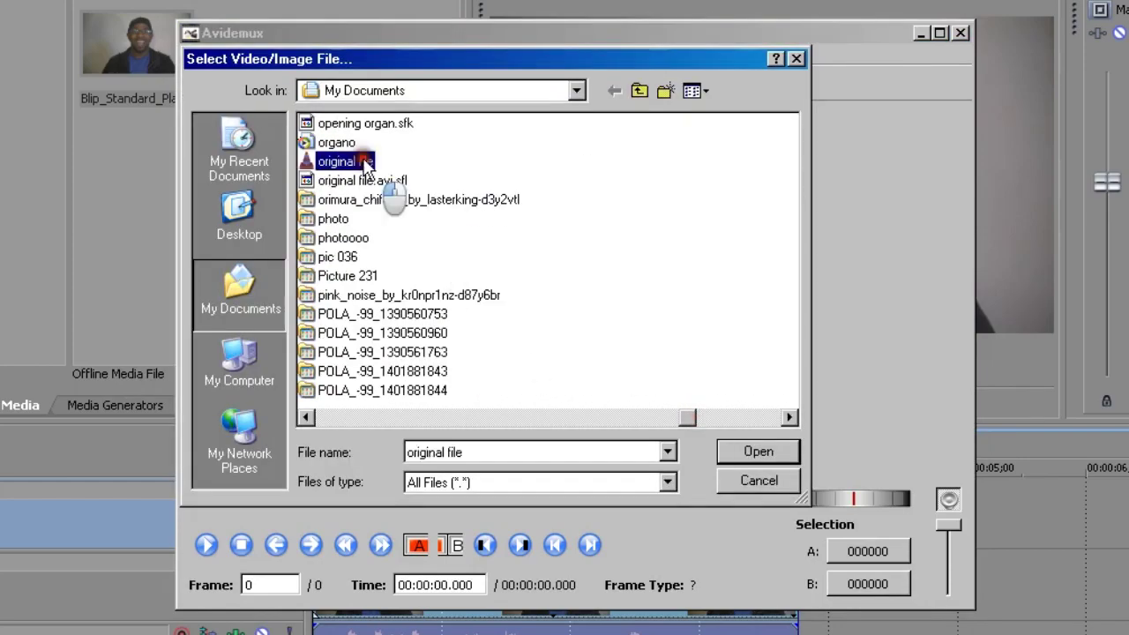
left_click(728, 448)
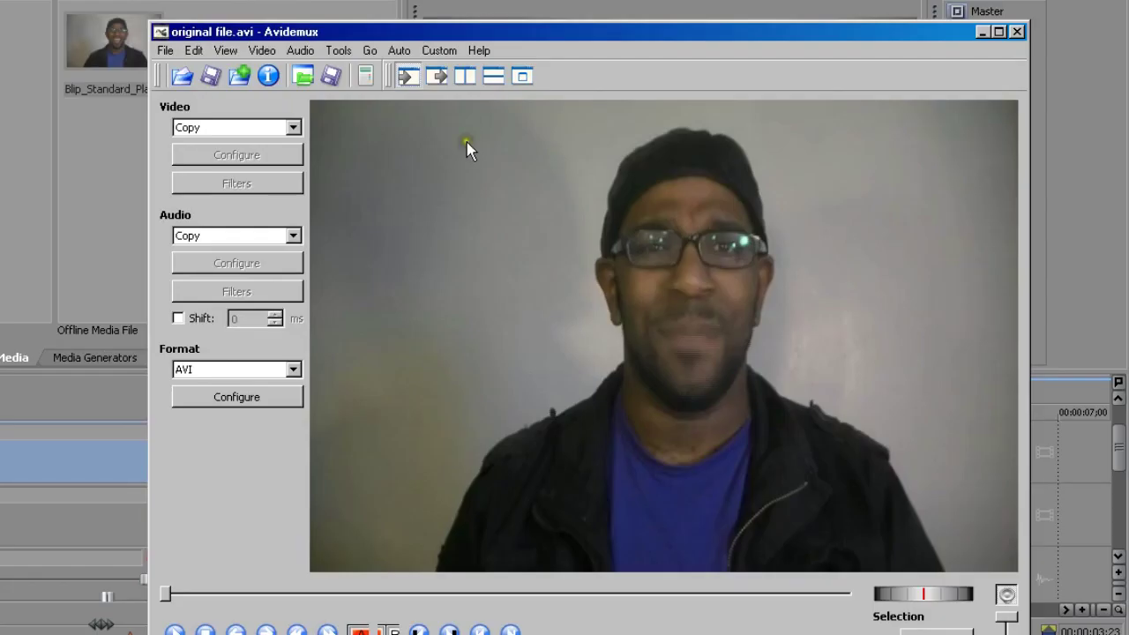
left_click_drag(461, 34, 427, 0)
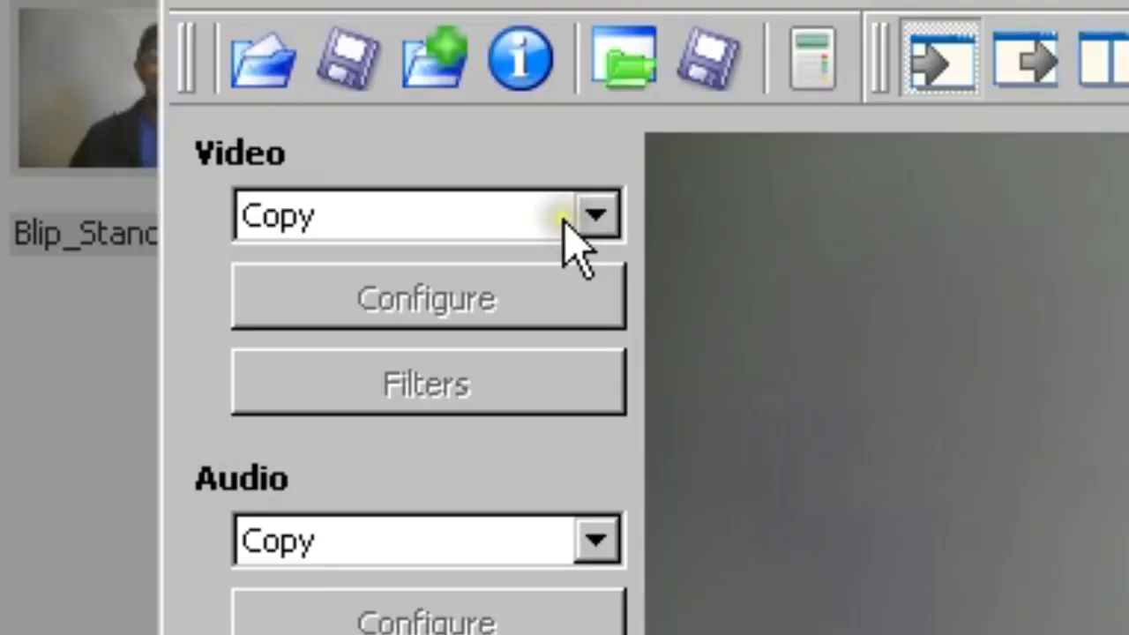
Set the video encoder to MPEG-4 ASP (Xvid) with 0 B-frames and 300000000 maximum I-frame interval
left_click(249, 84)
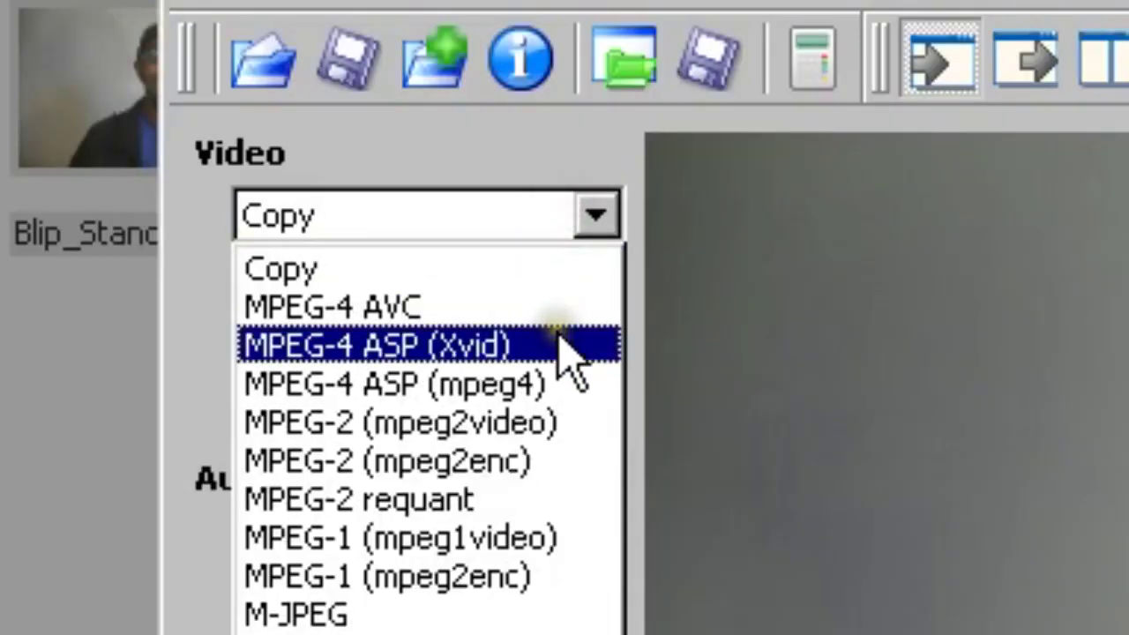
left_click(503, 342)
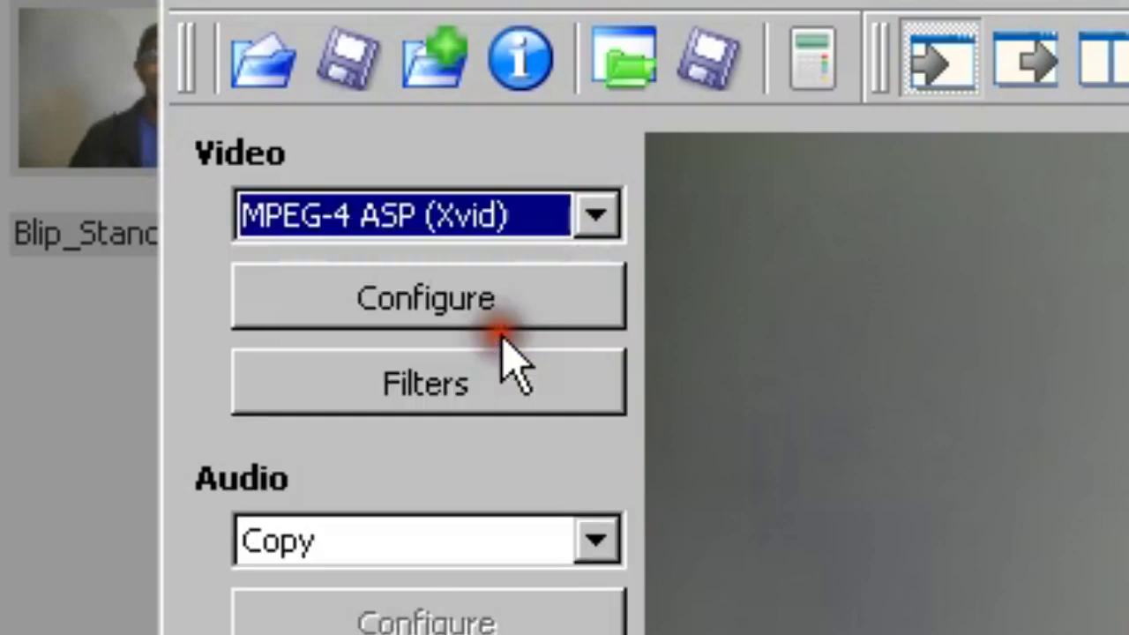
left_click(497, 300)
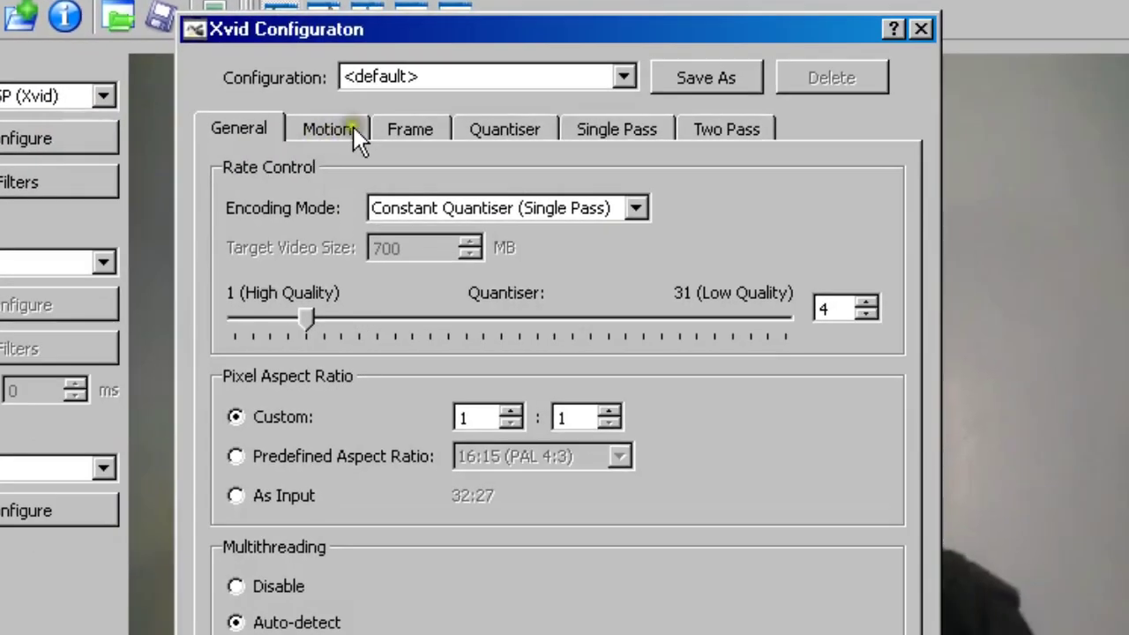
left_click(388, 127)
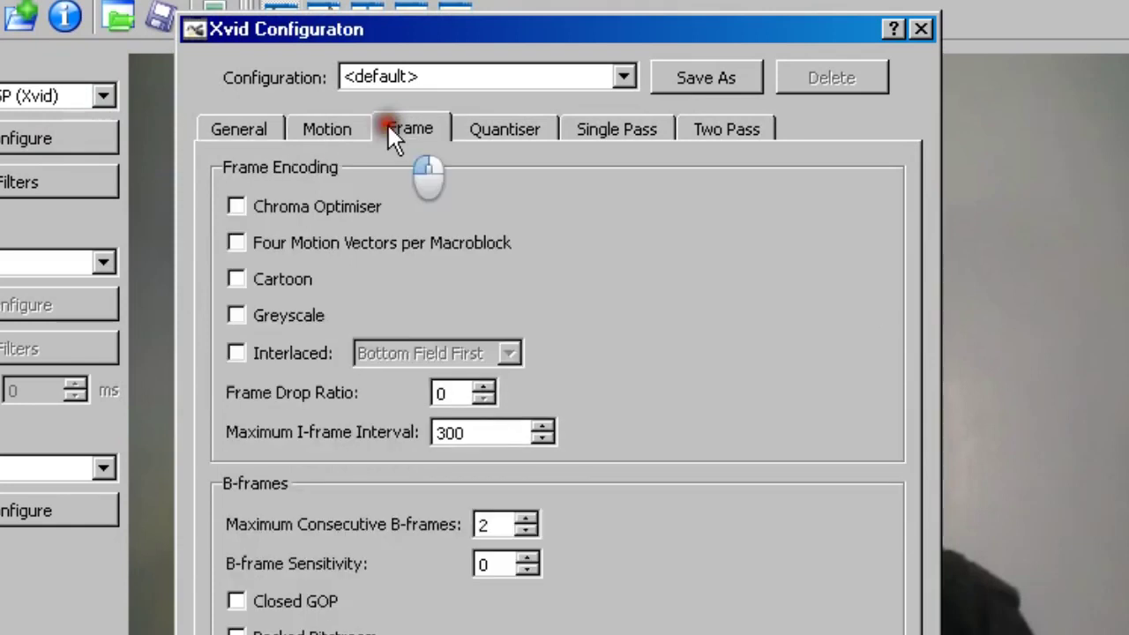
left_click(523, 531)
left_click(523, 531)
left_click(468, 434)
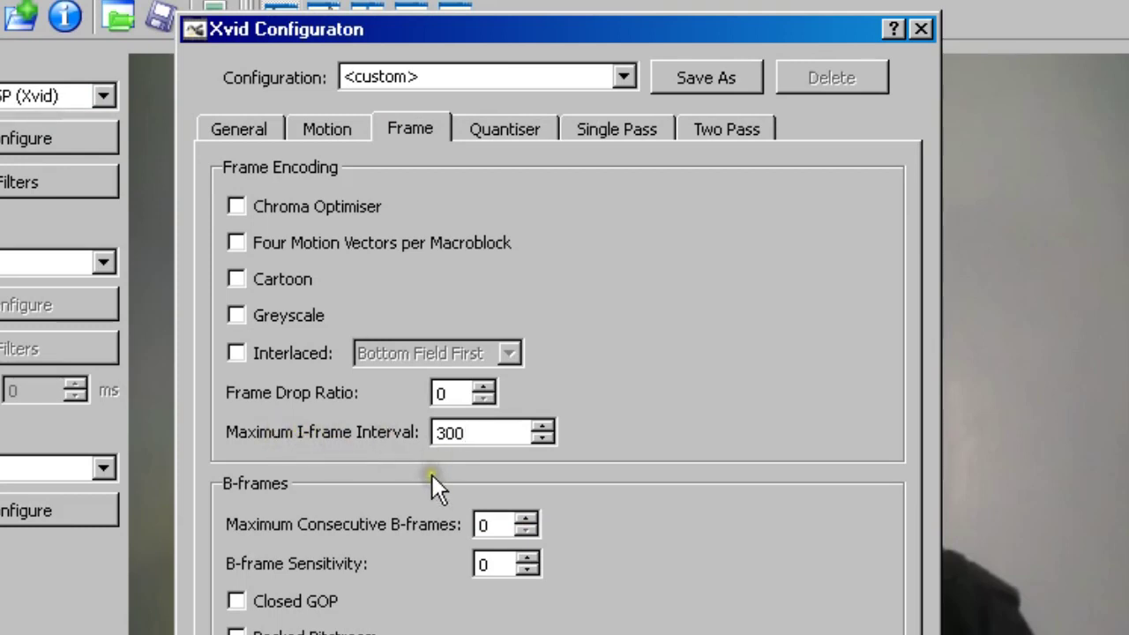
type("000000")
double_click(517, 433)
left_click(494, 432)
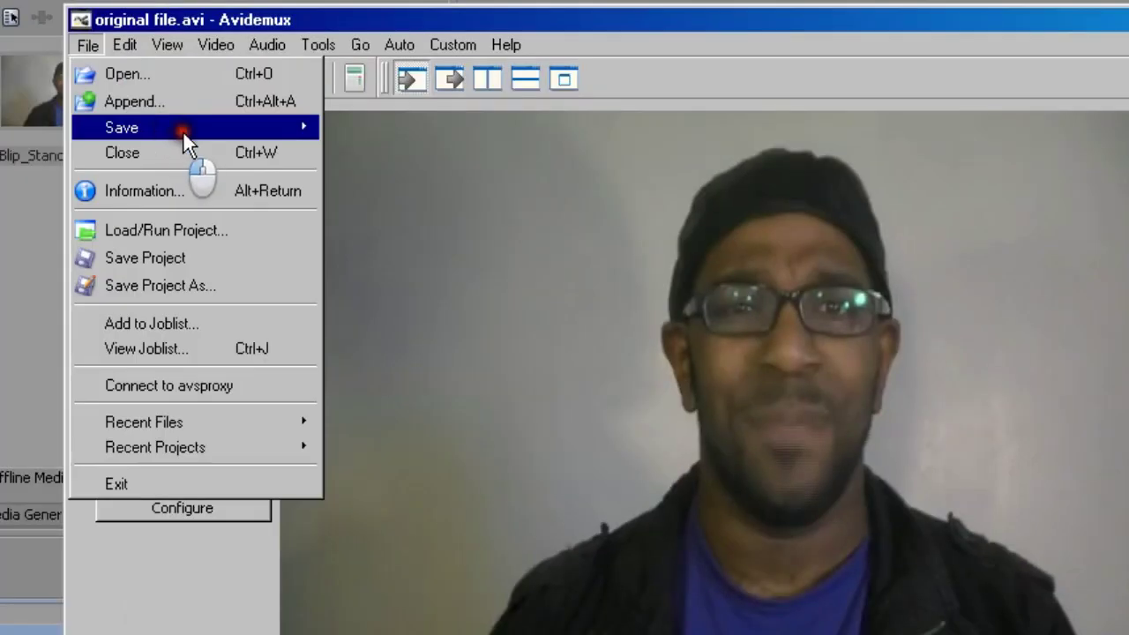
Save the Xvid-encoded video as 'datamoshable file.avi' and acknowledge the finished encoding
left_click(184, 132)
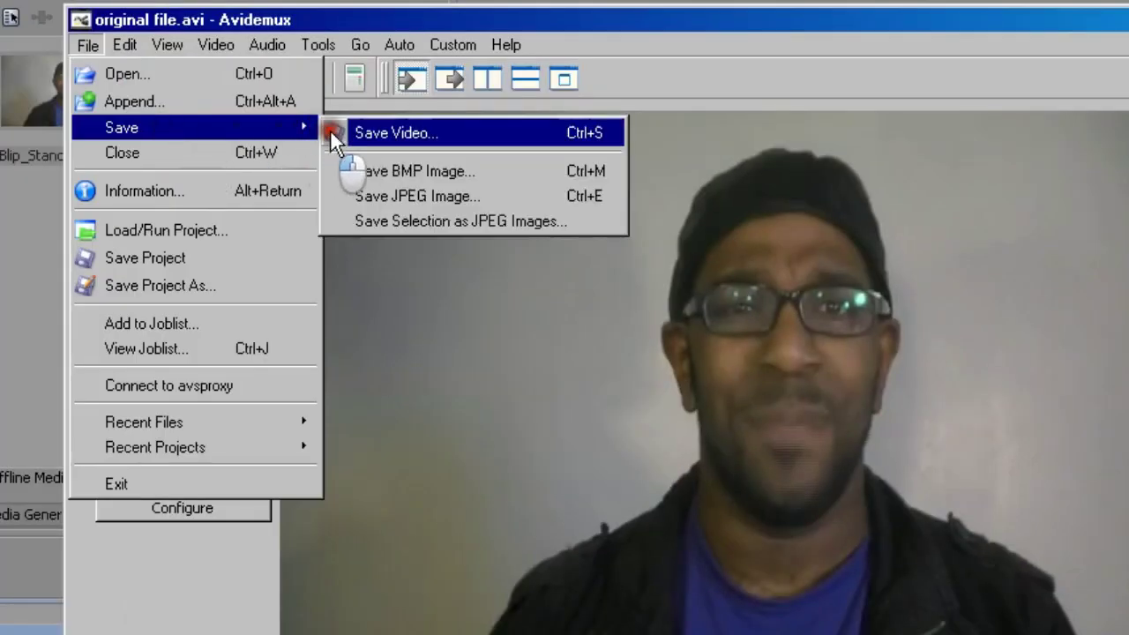
left_click(331, 130)
type("d")
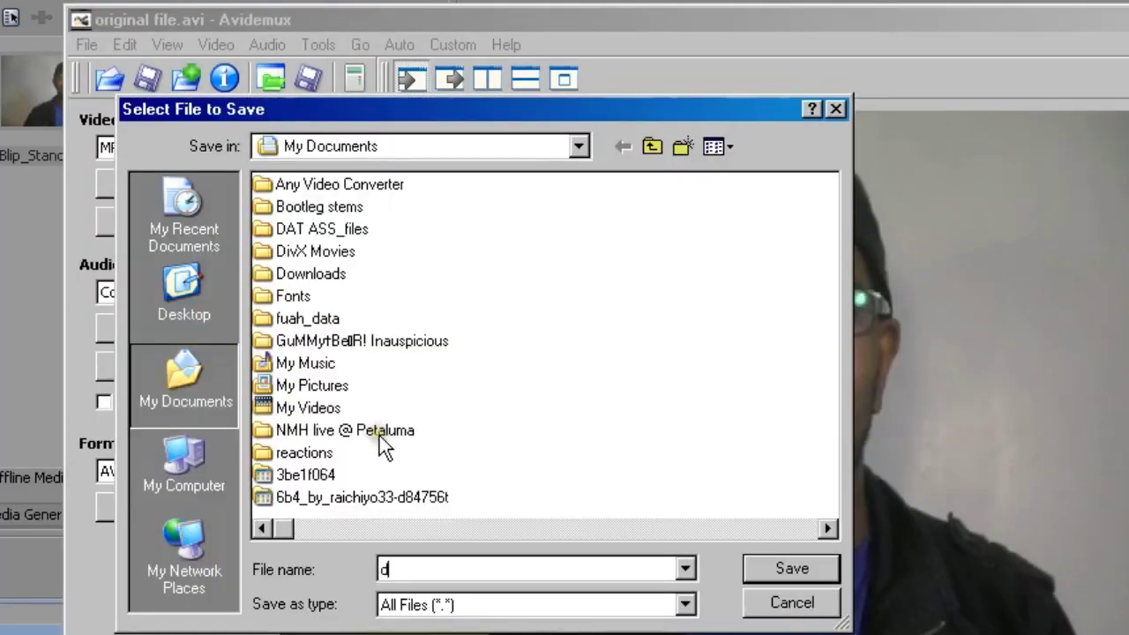
type("atamoshable file.avi")
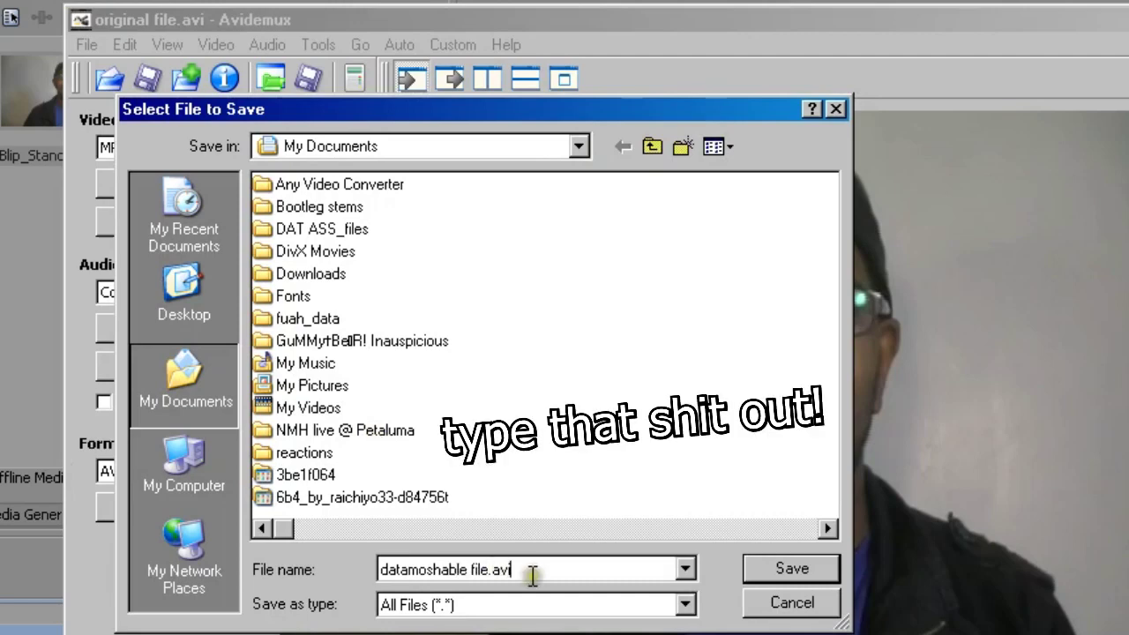
left_click(754, 571)
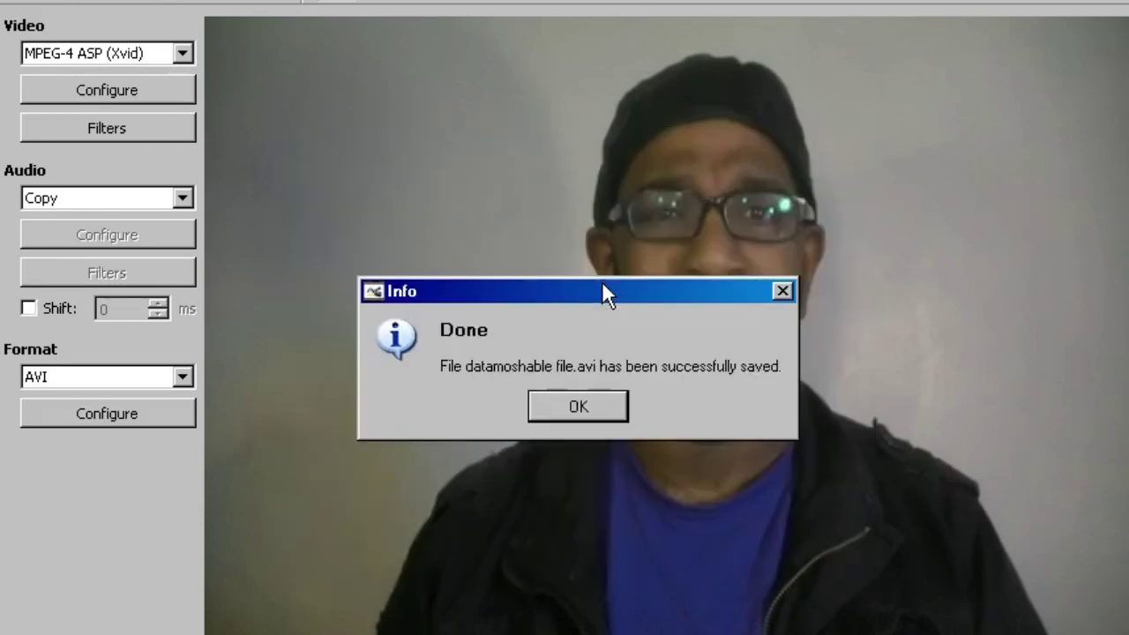
left_click(579, 404)
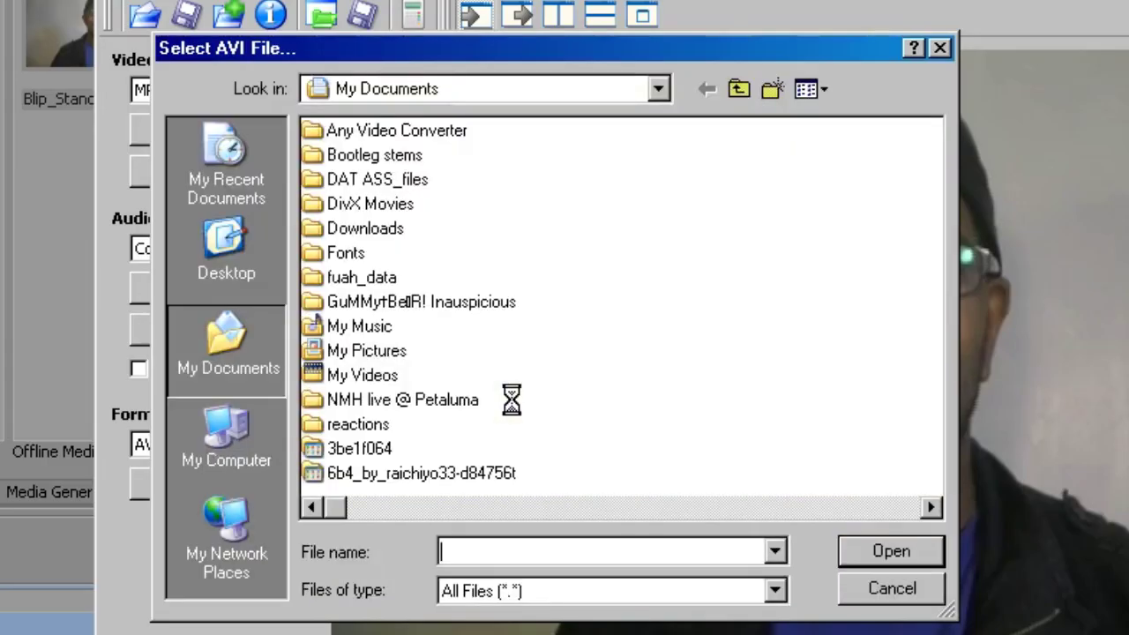
Open 'datamoshable file.avi' from My Documents and set the video output to Copy
scroll(494, 400, "down", 5)
left_click(461, 419)
left_click_drag(476, 506, 534, 506)
left_click(414, 179)
left_click(850, 551)
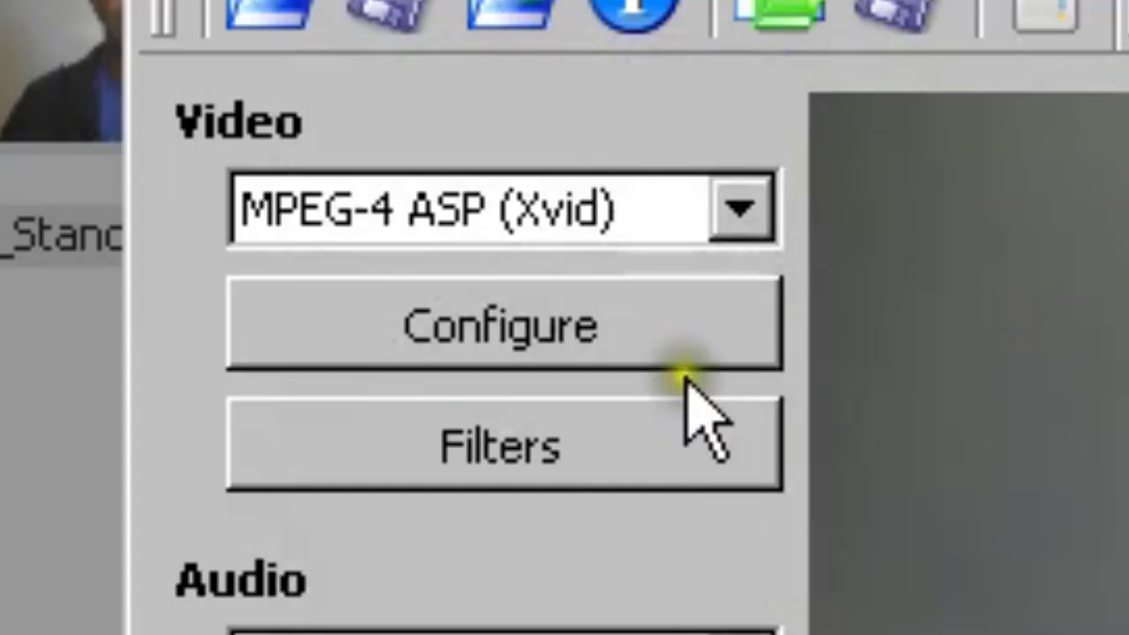
left_click(278, 89)
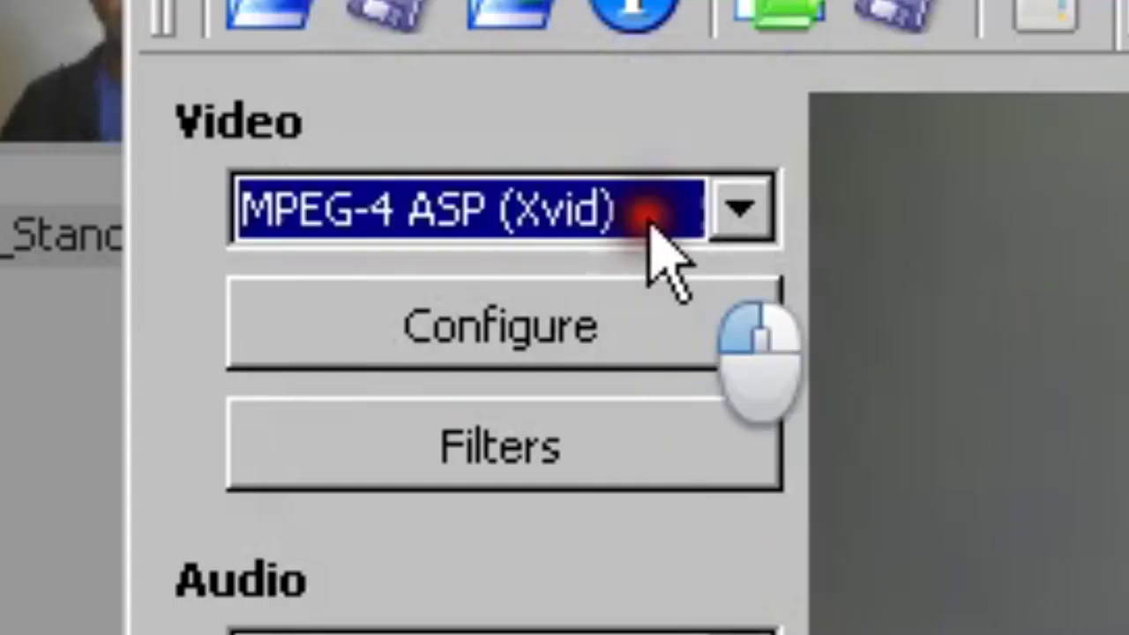
left_click(650, 282)
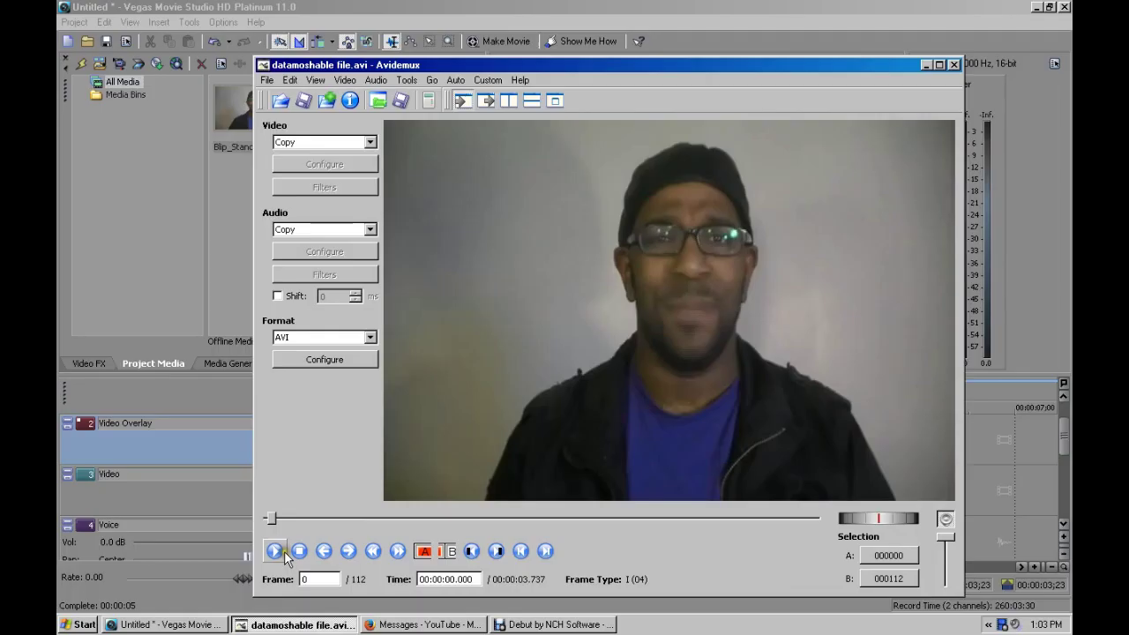
Select the P-frame at frame 75 and paste it repeatedly to lengthen the clip
left_click(282, 552)
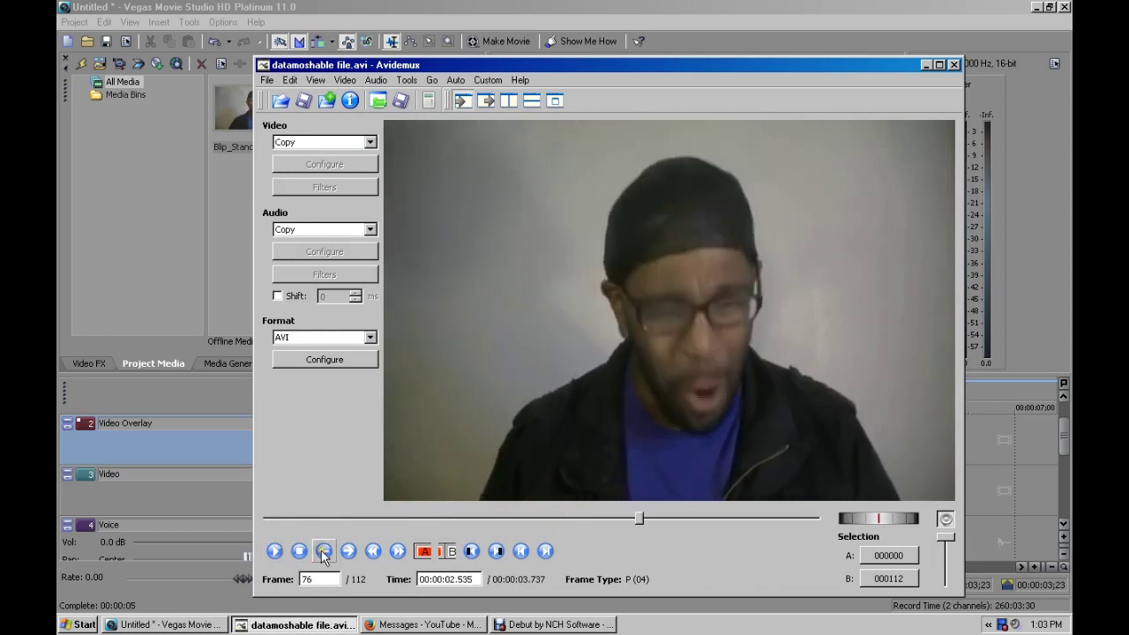
left_click(324, 551)
left_click(323, 551)
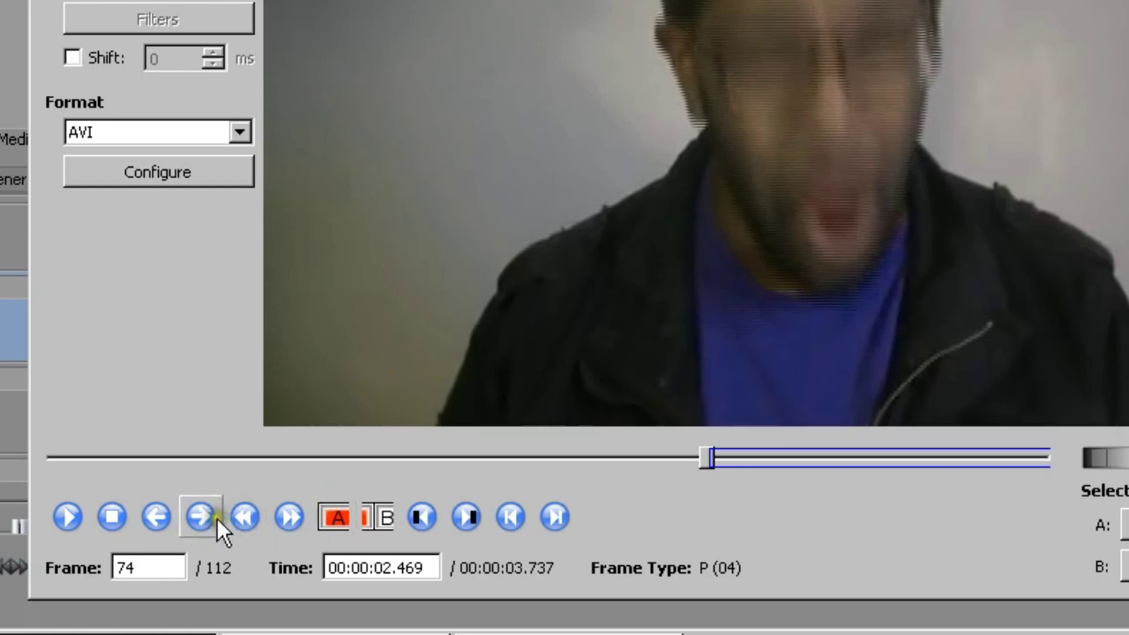
left_click(201, 517)
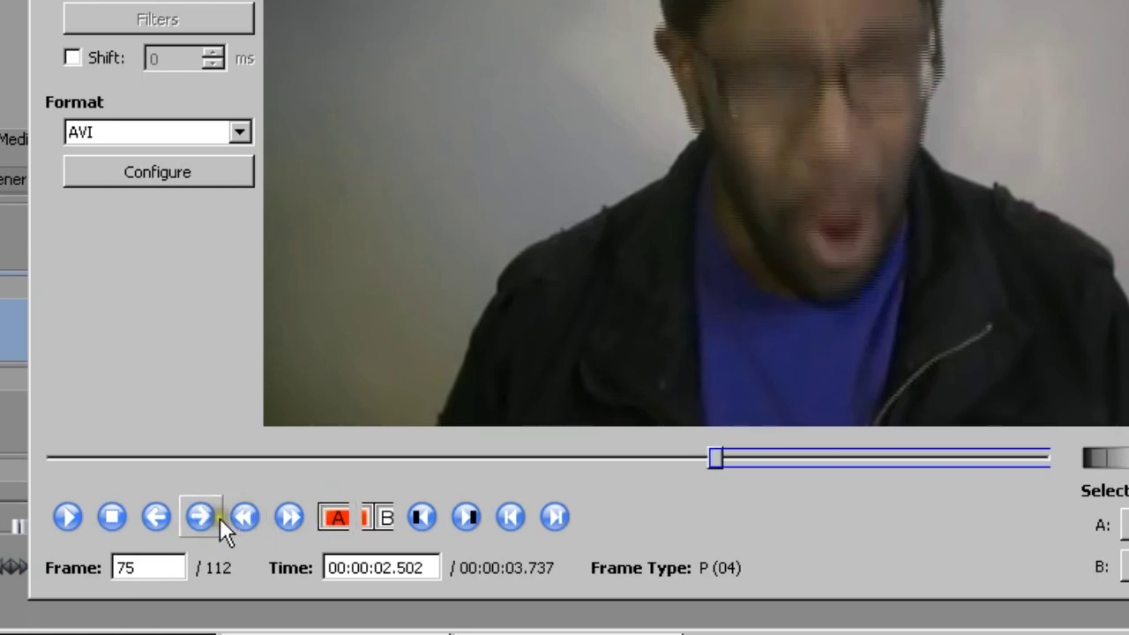
left_click(374, 518)
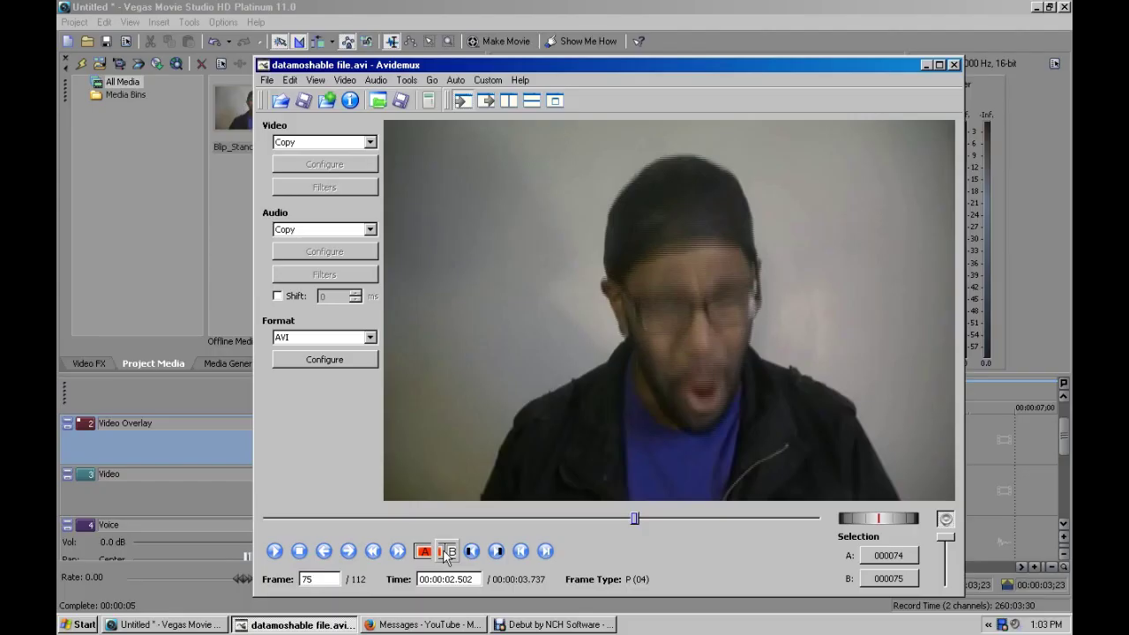
key("ctrl+v")
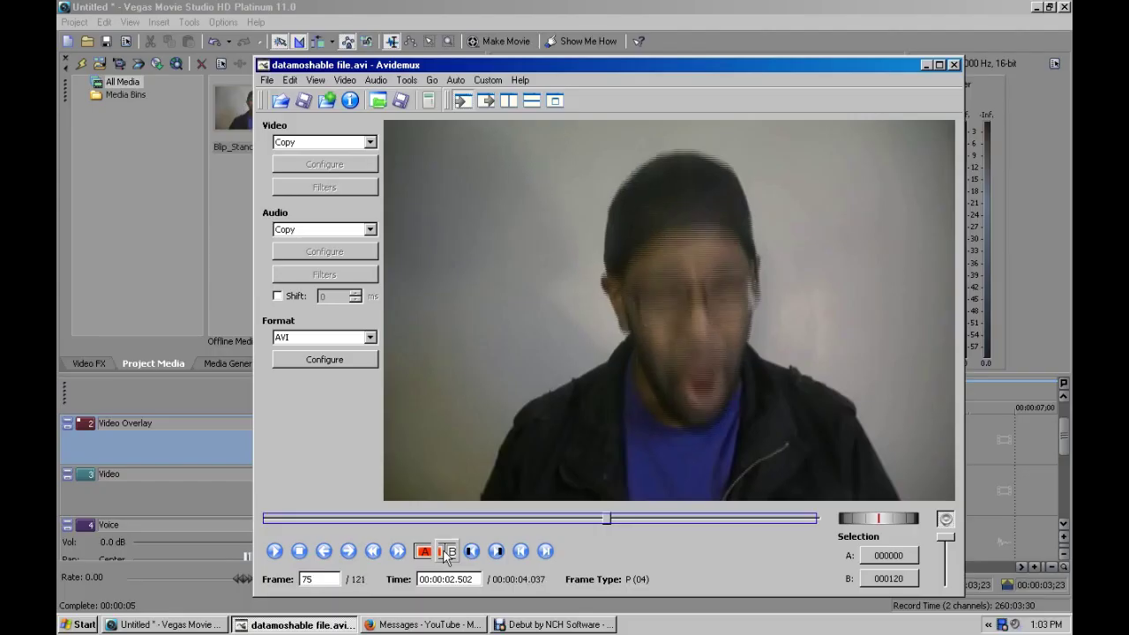
key("ctrl+v")
key("ctrl+v")
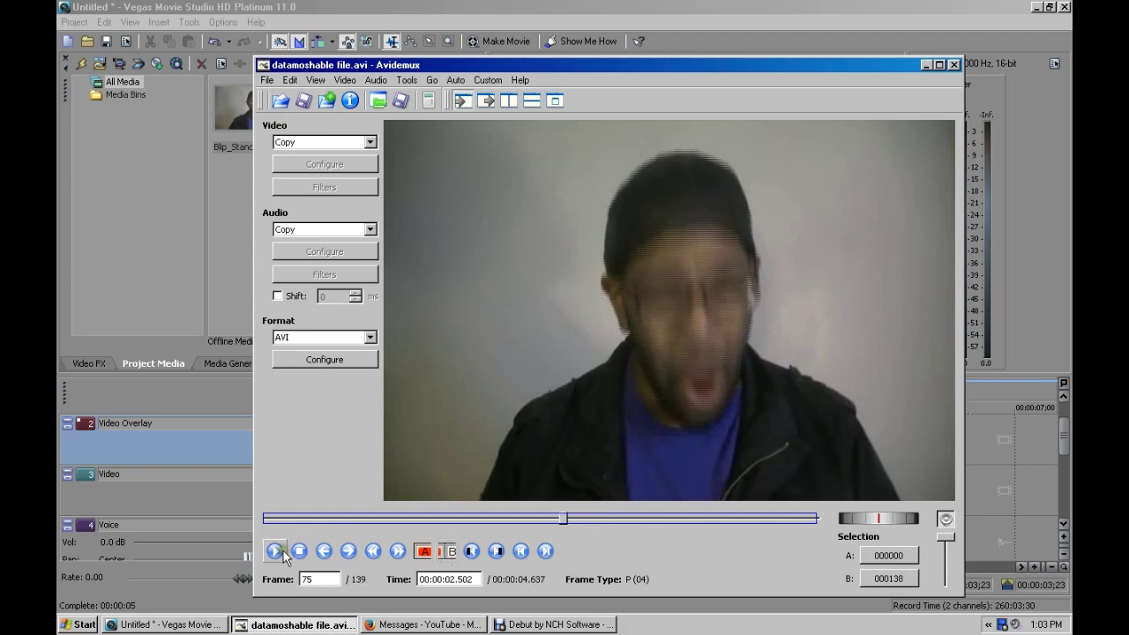
left_click(266, 80)
Save the moshed video as 'datamoshed file.avi', declining smart copy
left_click(438, 131)
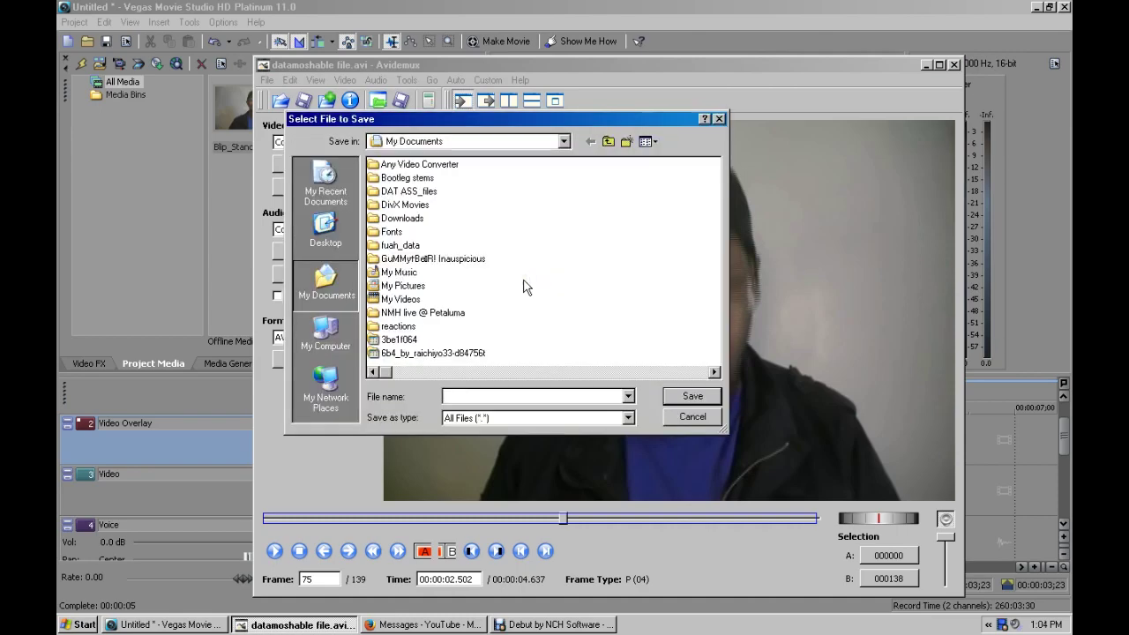
type("datamoshed file.avi")
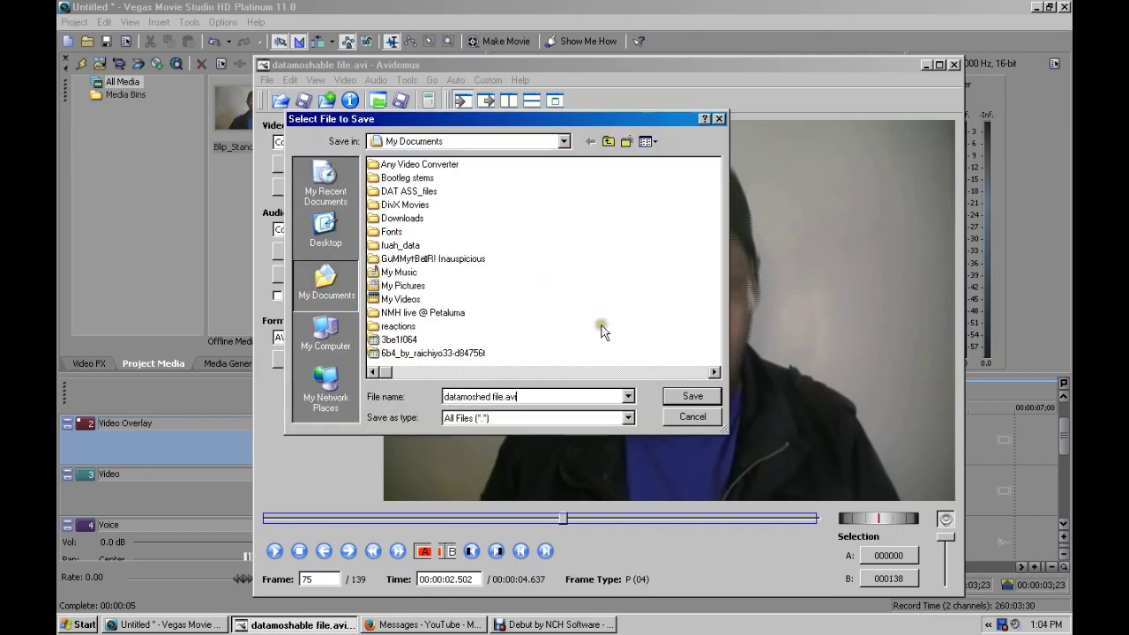
left_click(692, 396)
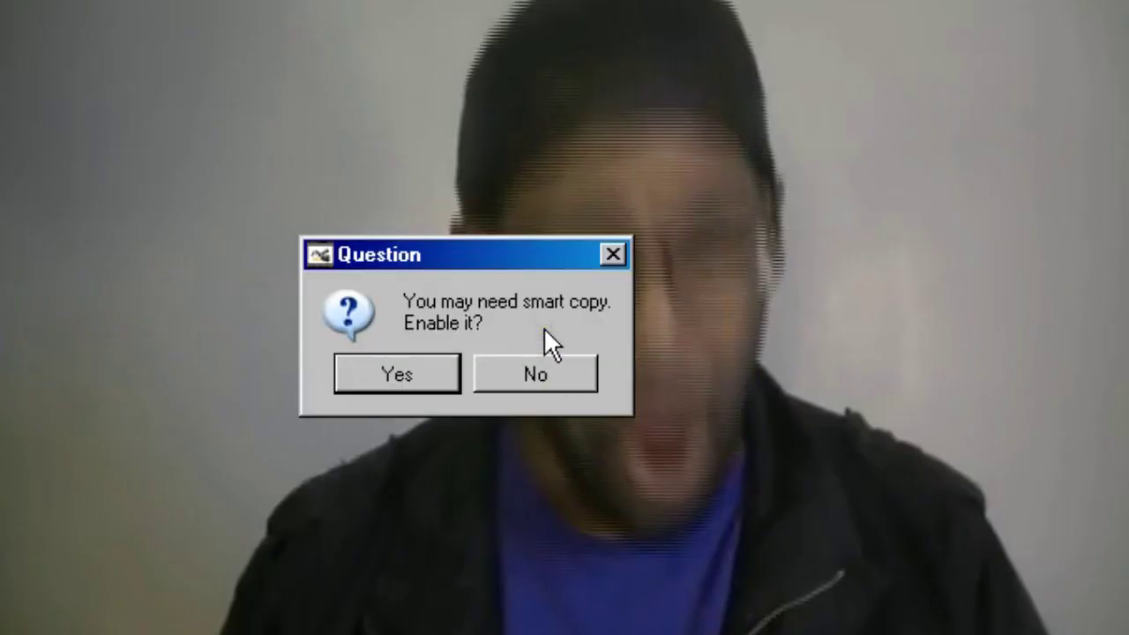
left_click(503, 364)
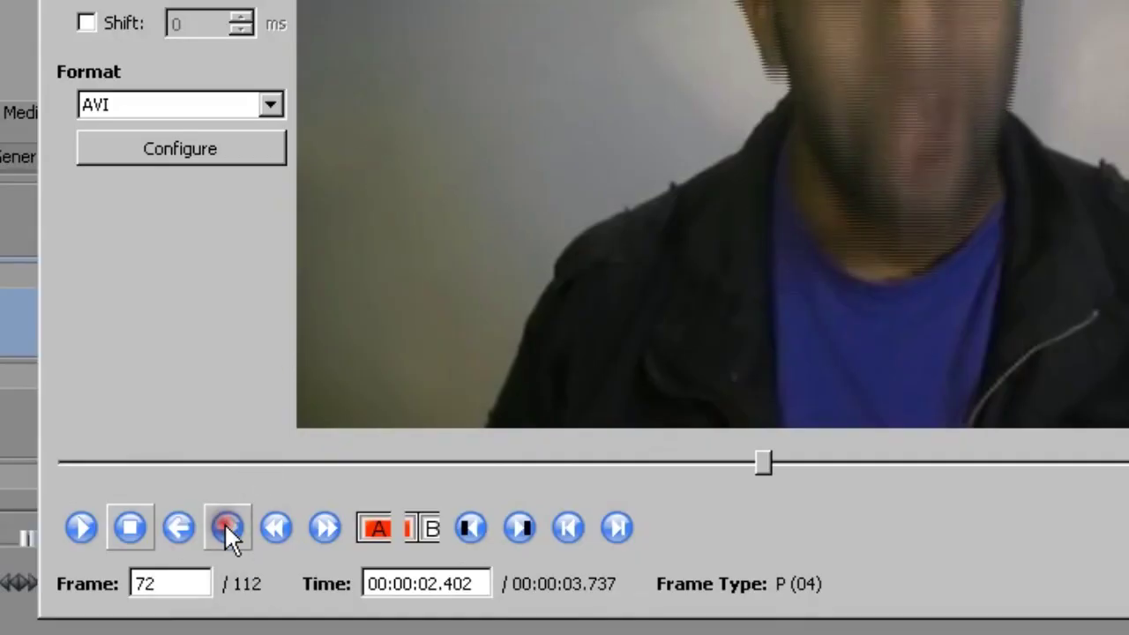
Set marker A at frame 72 and step forward to frame 74
left_click(368, 529)
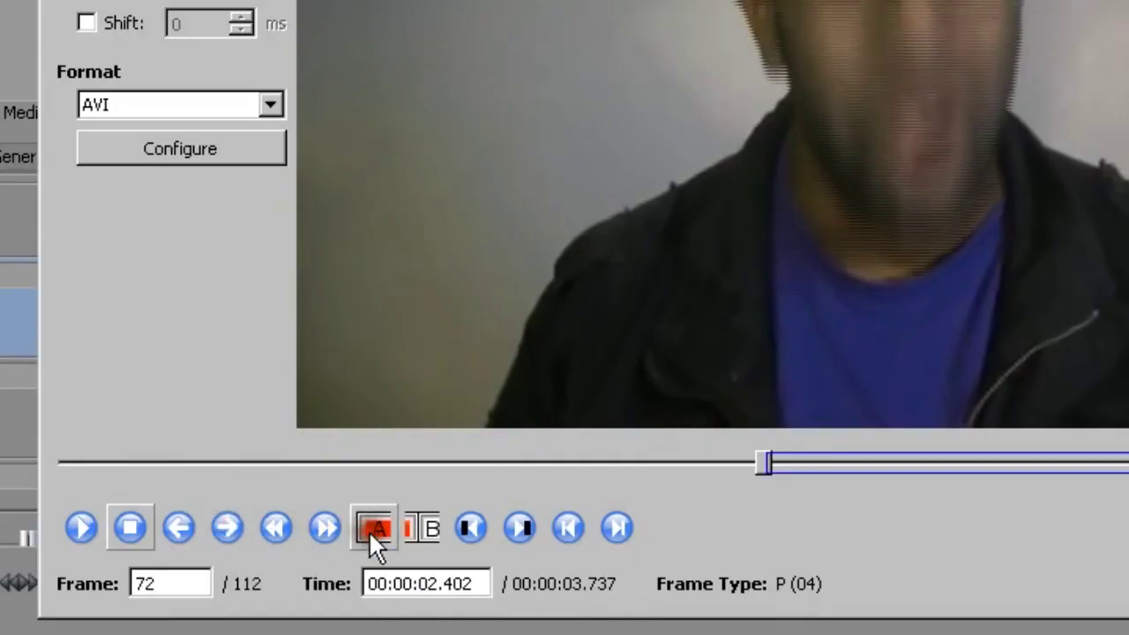
left_click(227, 529)
left_click(228, 532)
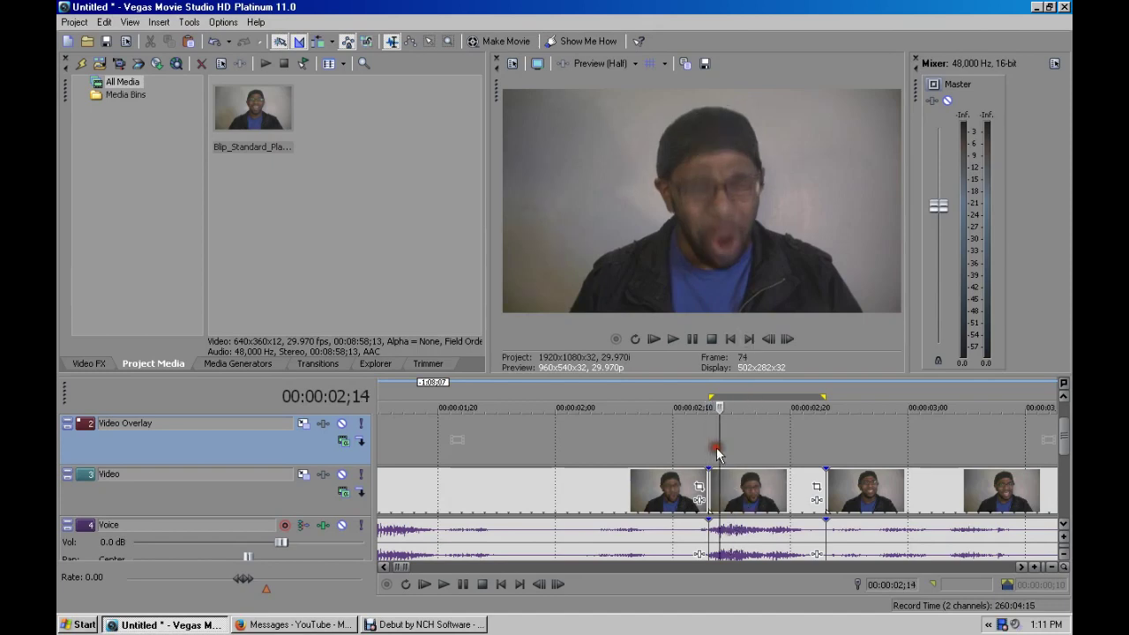
Select 00:00:02;13–00:00:02;23 and apply Vibrato as a non-real-time FX to the voice event
left_click_drag(710, 452, 825, 466)
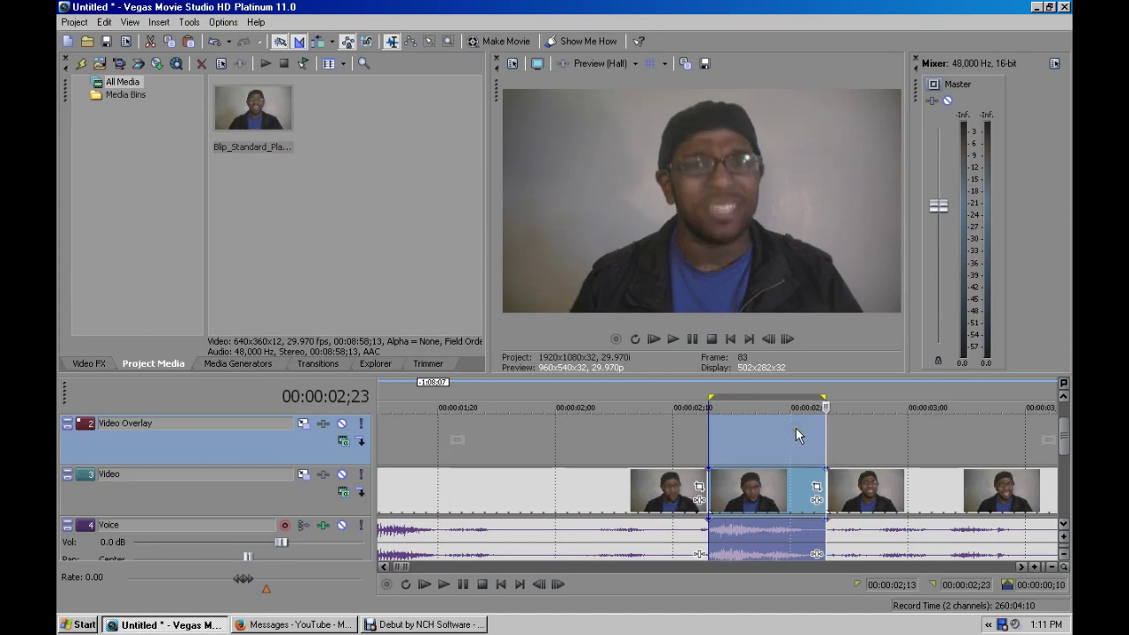
right_click(721, 539)
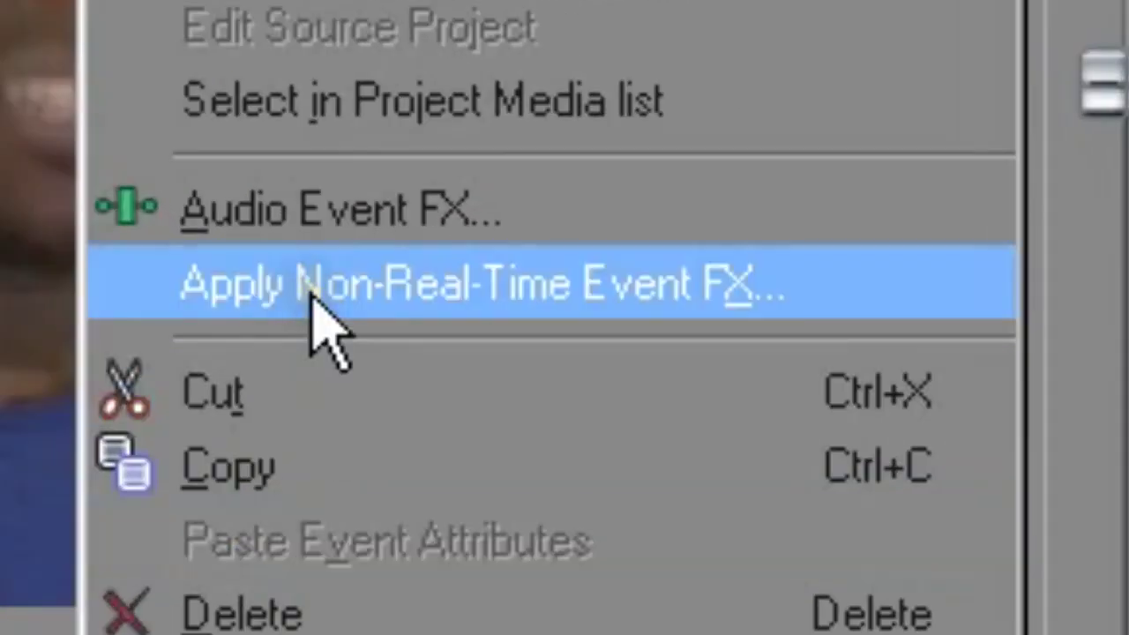
left_click(297, 289)
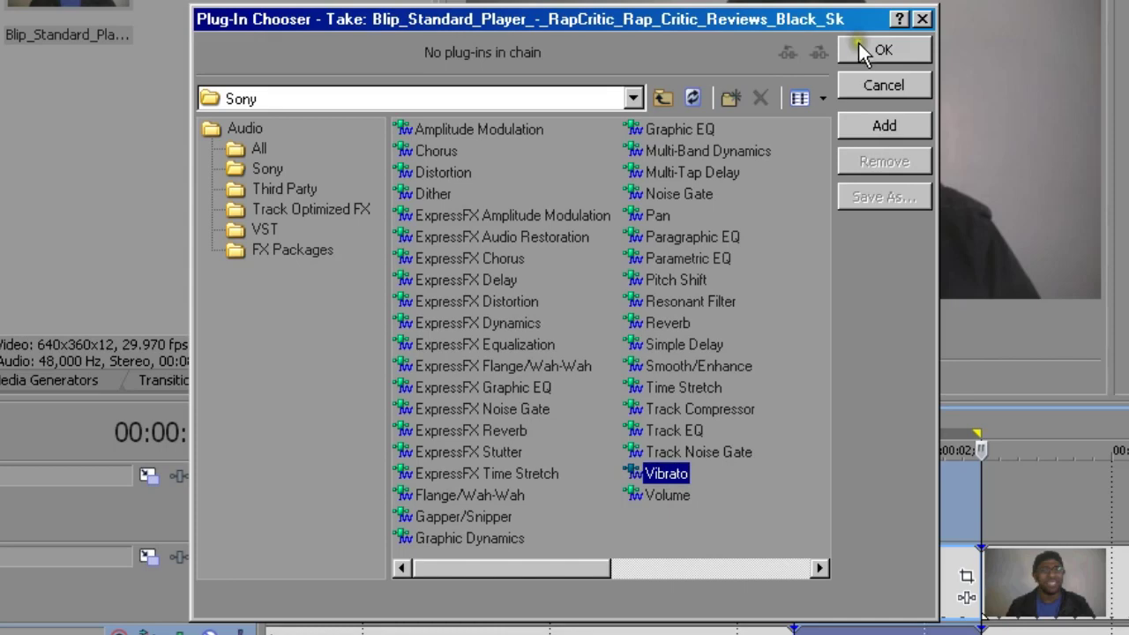
left_click(869, 45)
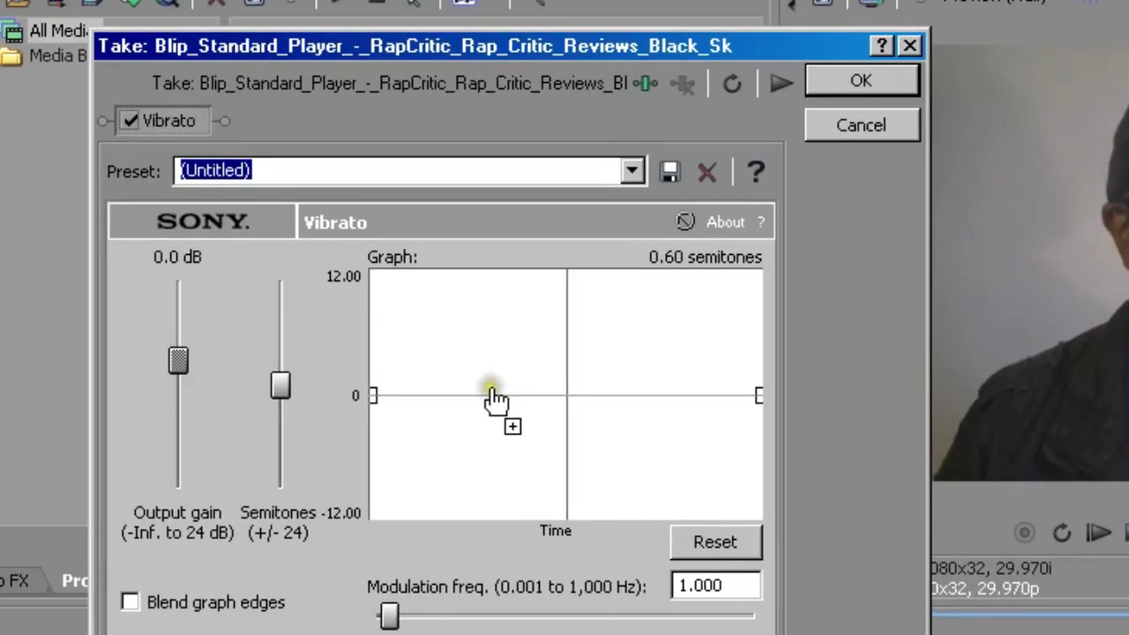
Widen the Vibrato range to ±24 semitones and bend the pitch curve down to -24
left_click(420, 395)
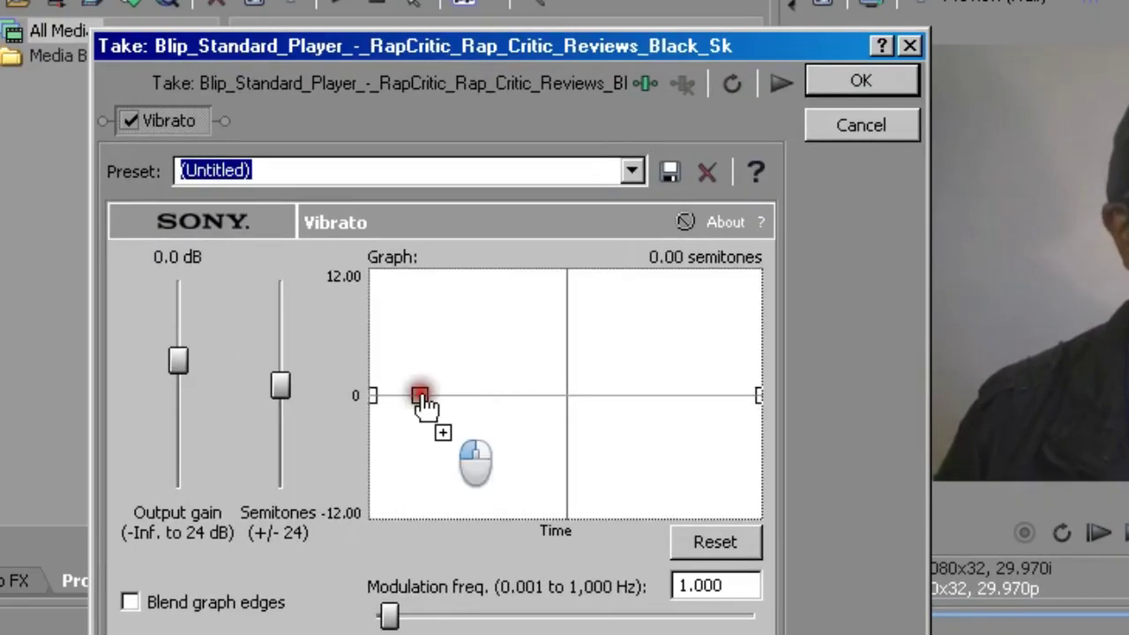
left_click_drag(547, 395, 391, 620)
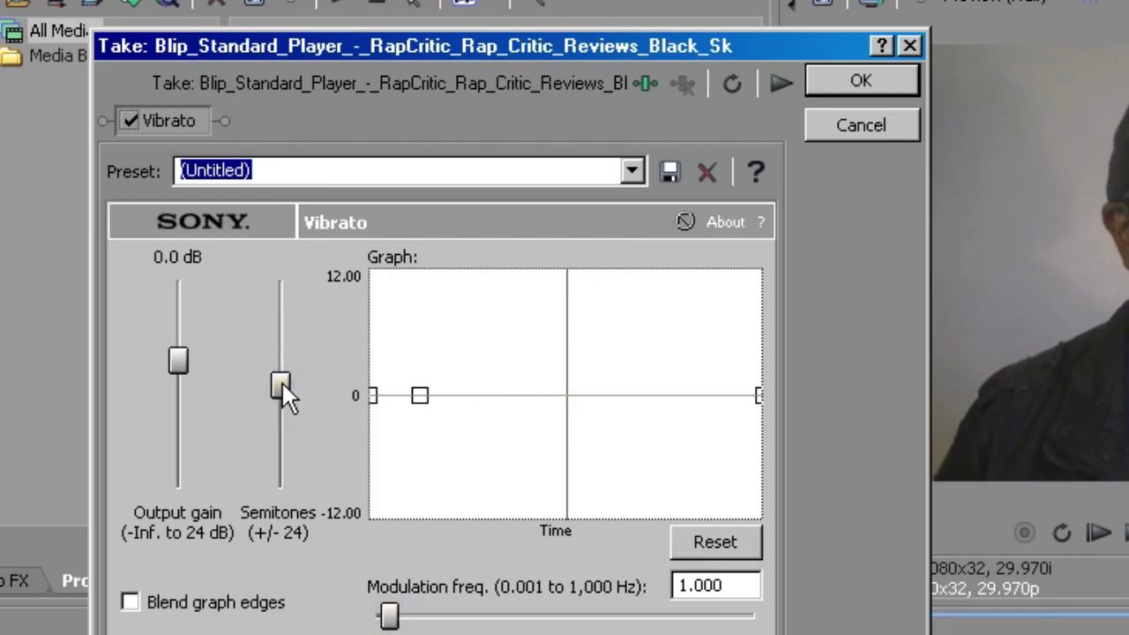
left_click_drag(281, 384, 297, 222)
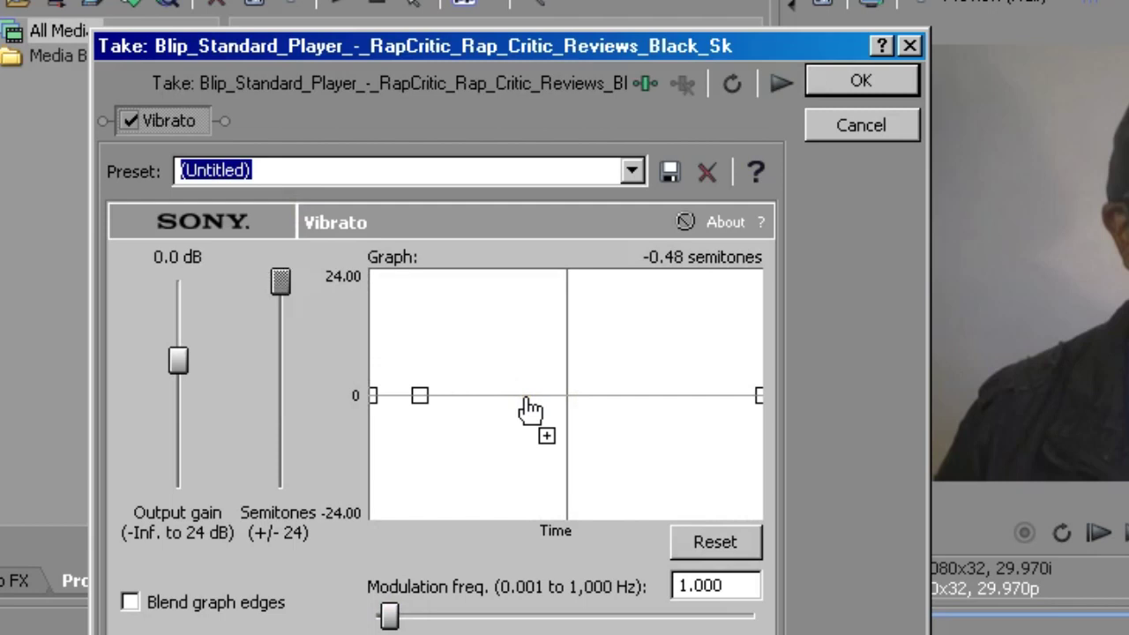
left_click_drag(564, 396, 571, 532)
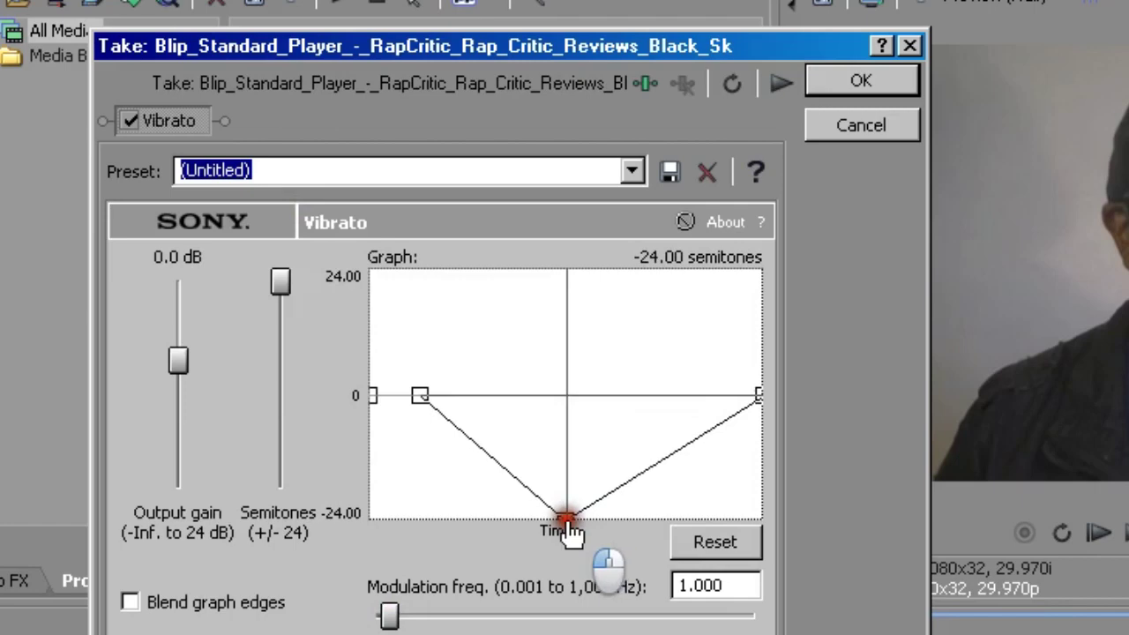
left_click_drag(758, 396, 757, 547)
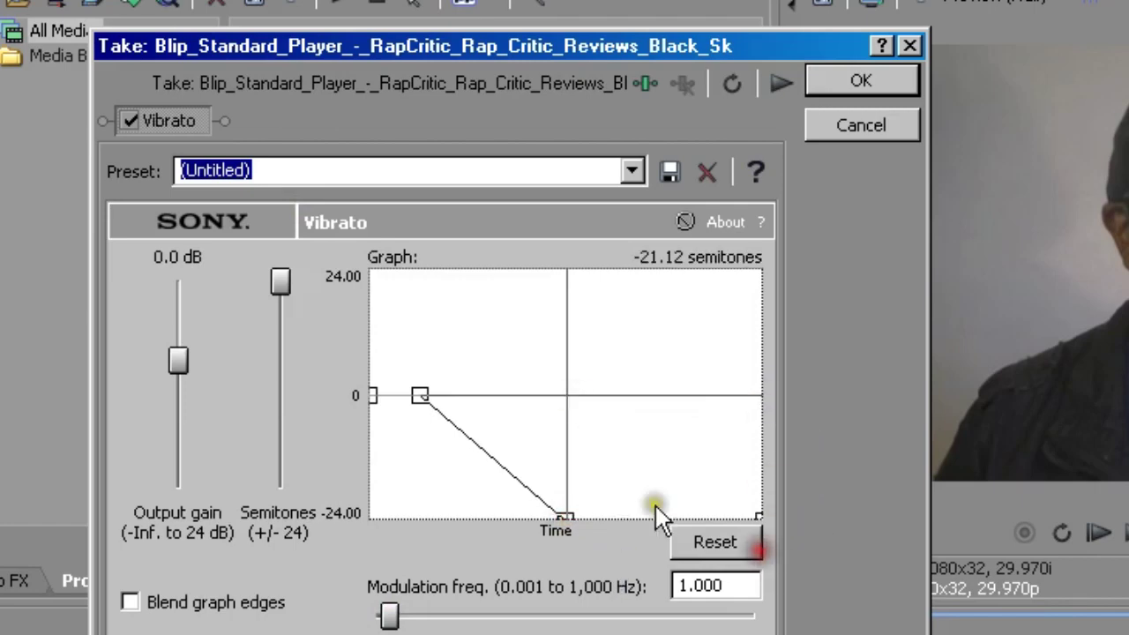
left_click(821, 78)
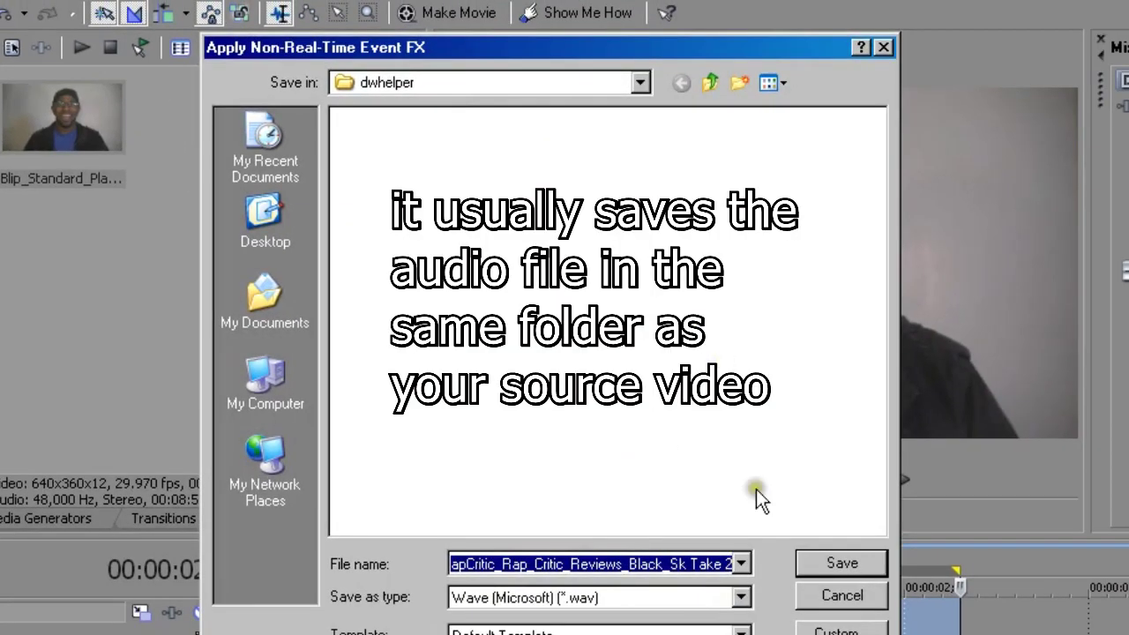
Save the vibrato-processed audio as a WAV file in the dwhelper folder
left_click(797, 556)
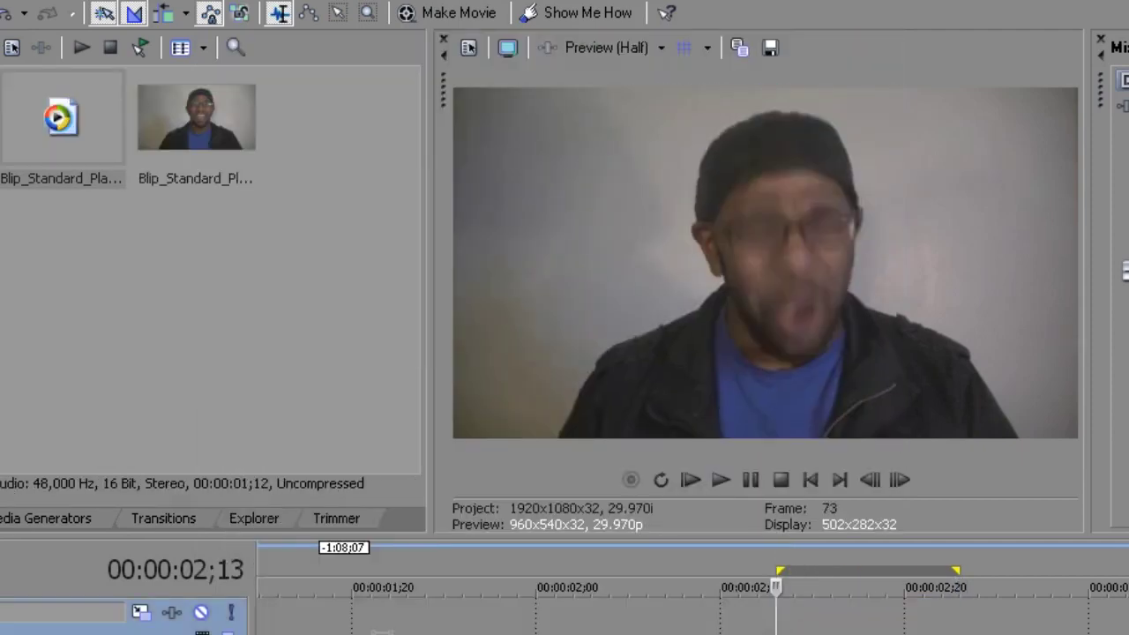